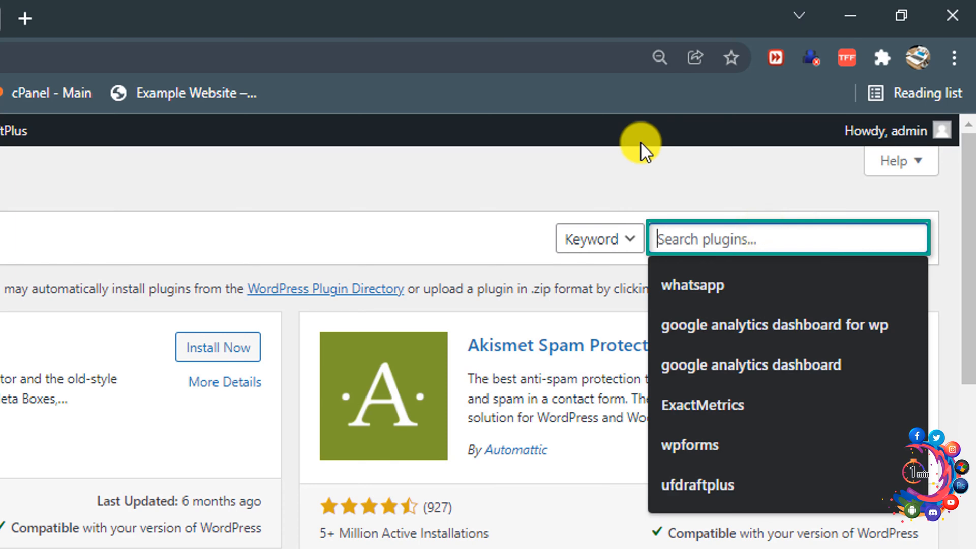
Search the plugin directory for the UpdraftPlus backup plugin
type("updra")
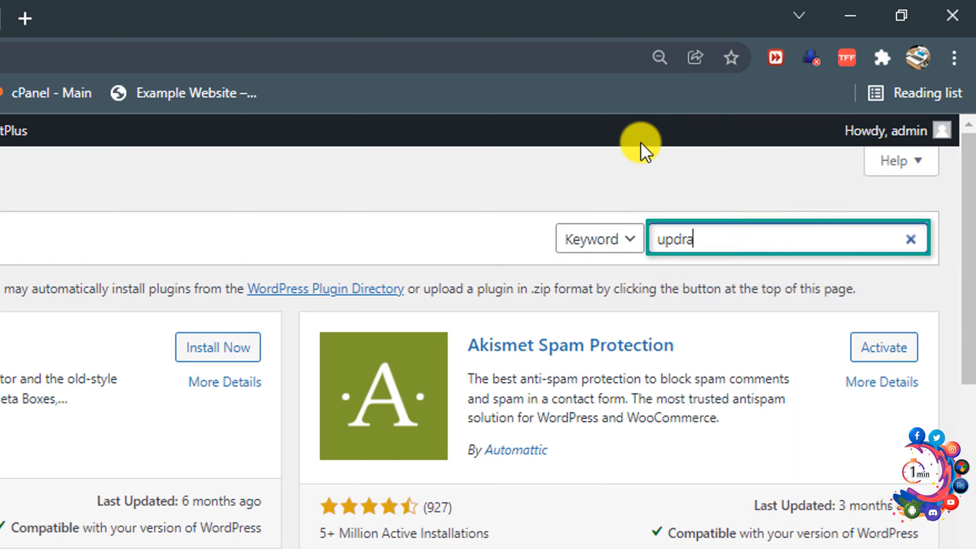
type("fts")
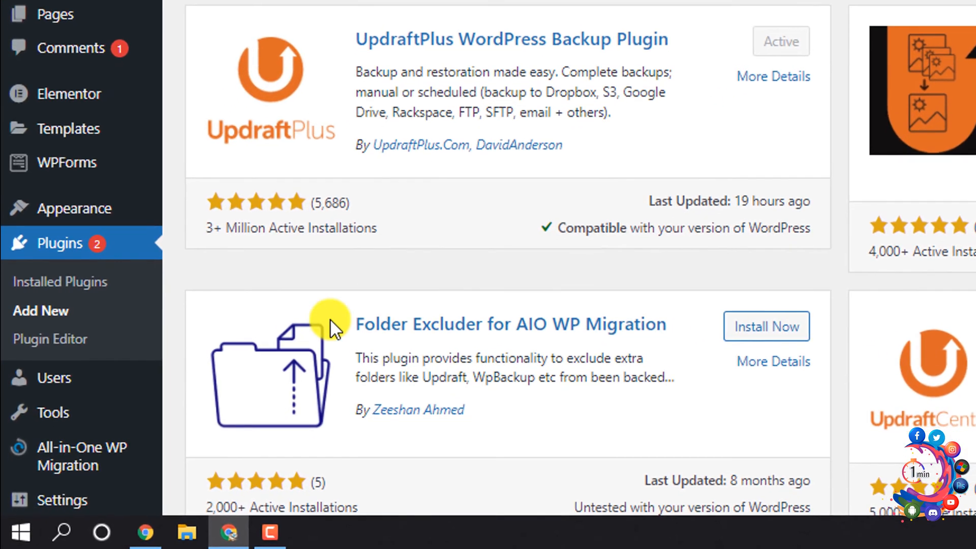
Run a new UpdraftPlus backup including the database and files, allowing it to be deleted only manually
mouse_move(75, 501)
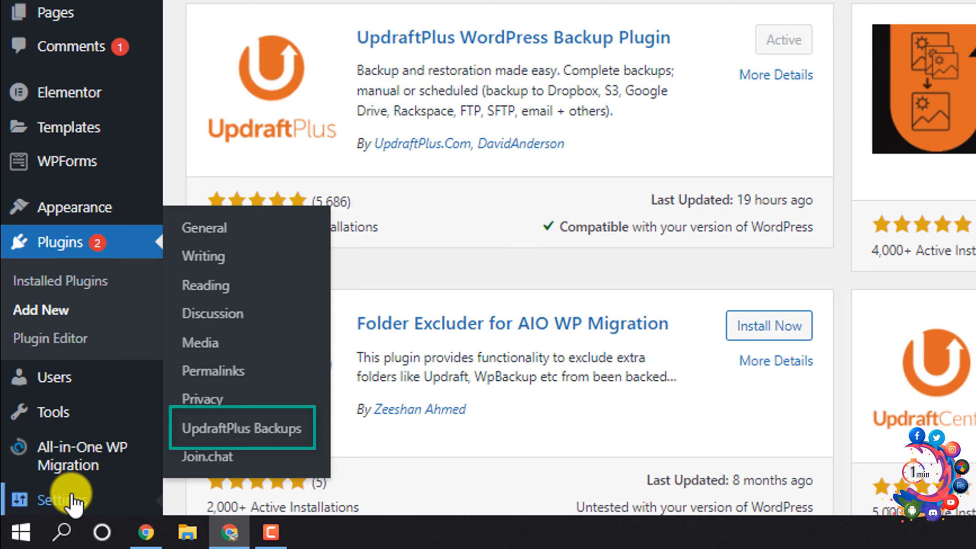
left_click(235, 428)
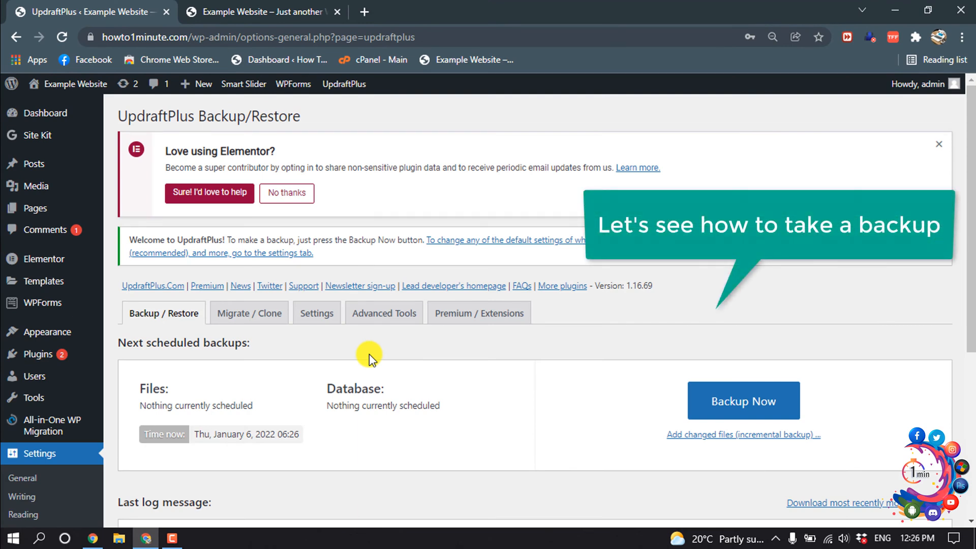
left_click(719, 409)
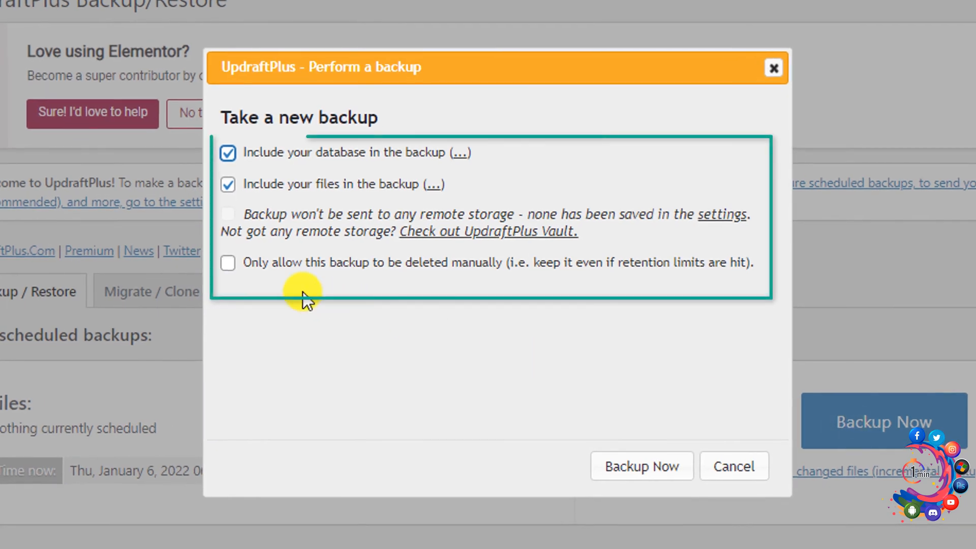
left_click(228, 264)
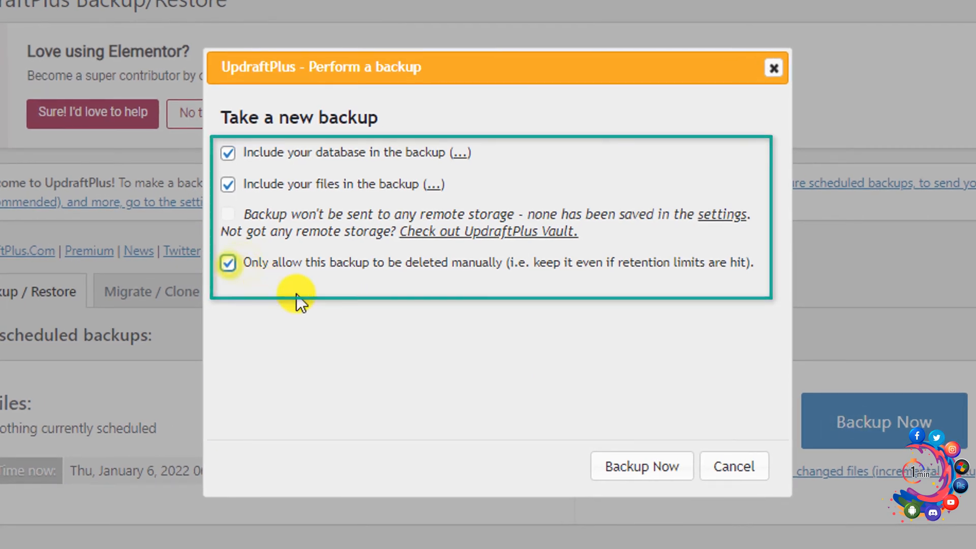
left_click(605, 474)
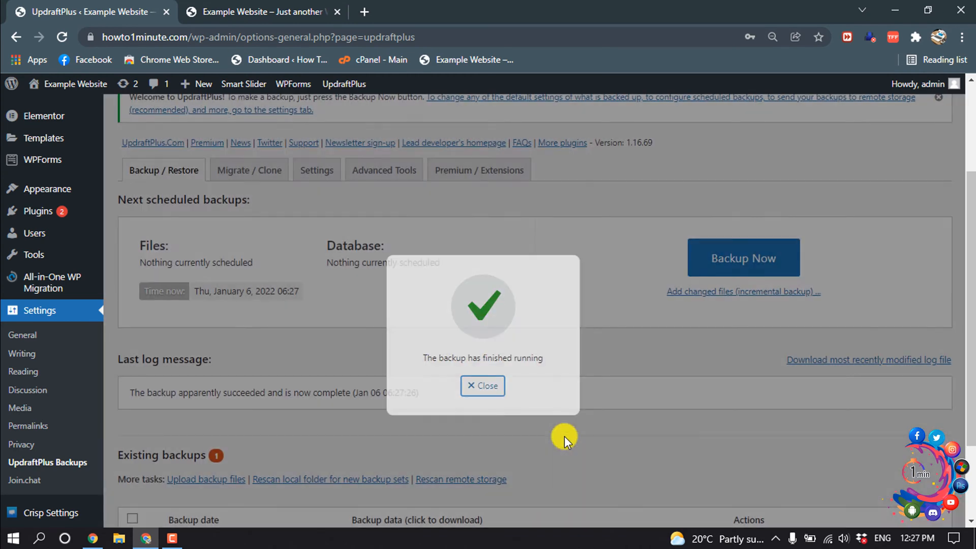
Examine the existing backups list in UpdraftPlus and the live website's home page
scroll(349, 266, "up", 4)
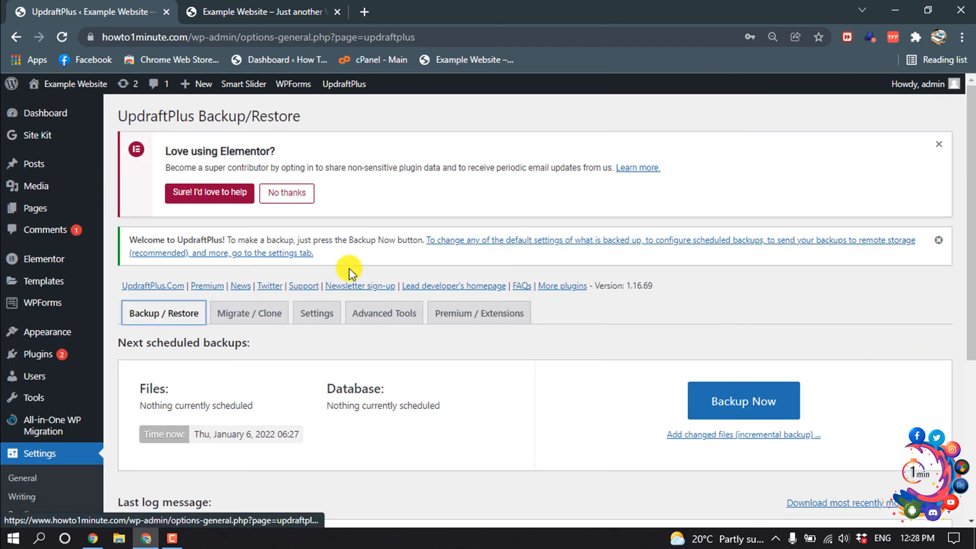
scroll(381, 321, "down", 3)
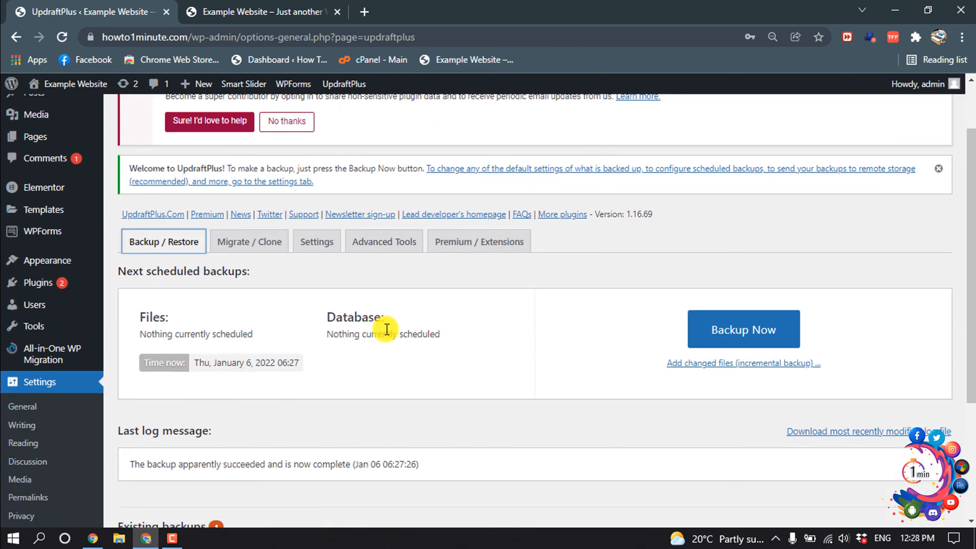
scroll(389, 325, "down", 3)
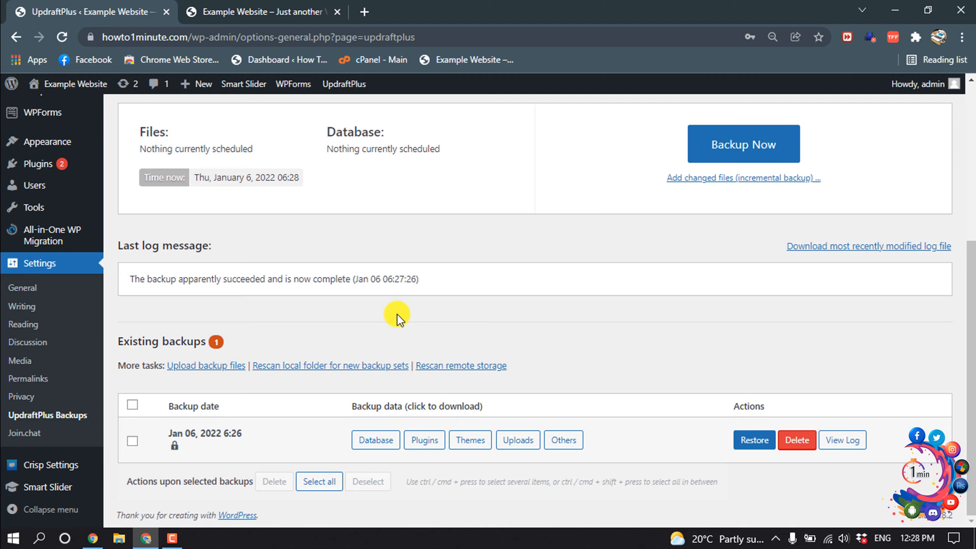
left_click(256, 7)
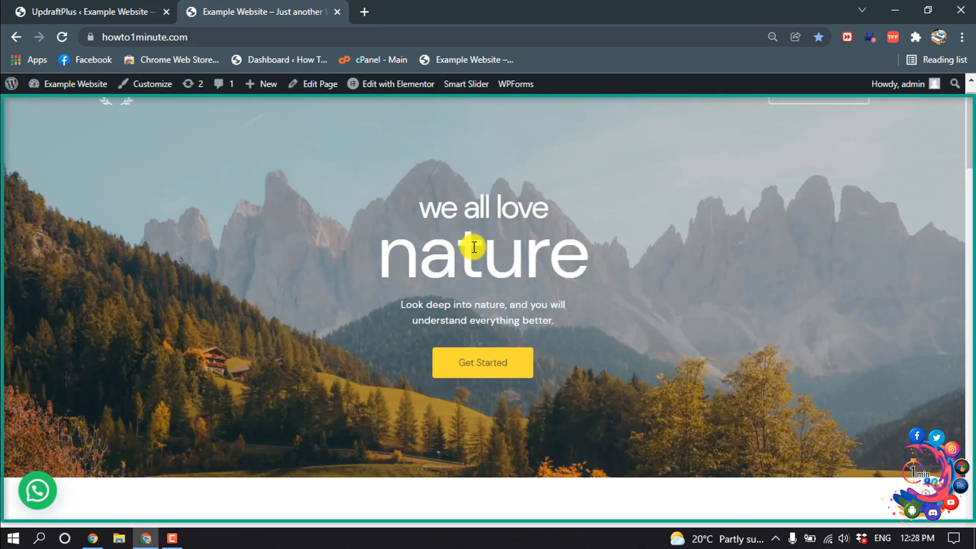
scroll(473, 248, "down", 5)
scroll(473, 248, "up", 6)
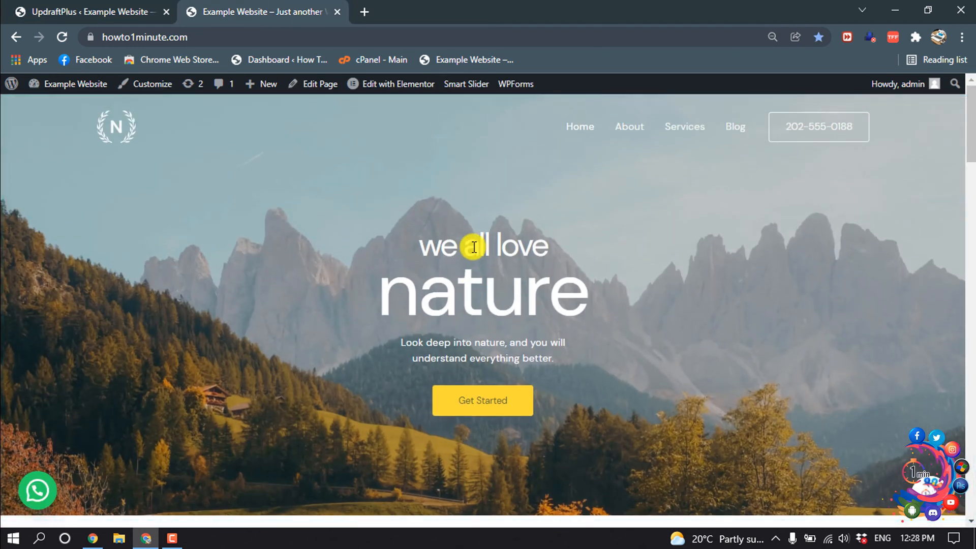
Move both Home pages, including the Elementor front page, from the site's page list to the trash
key("ctrl+shift+Tab")
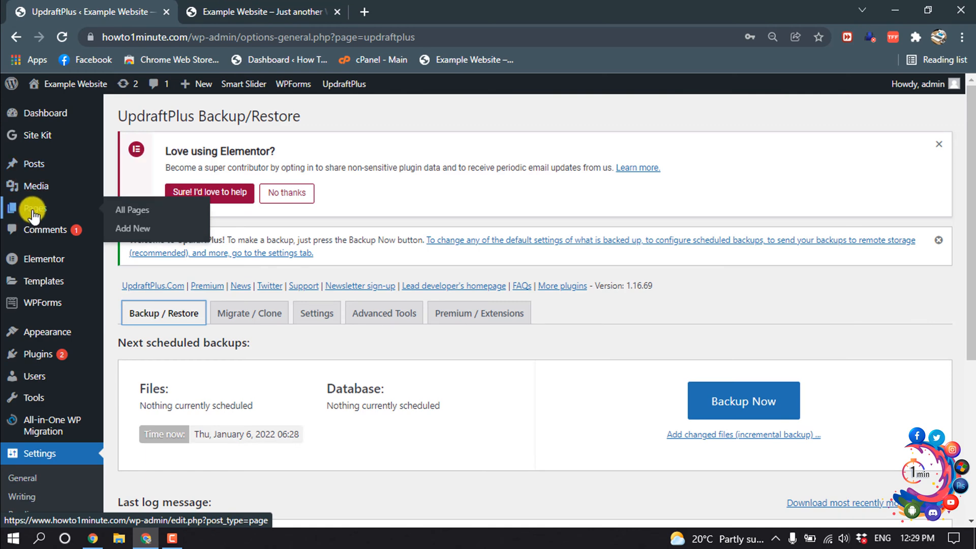
left_click(129, 210)
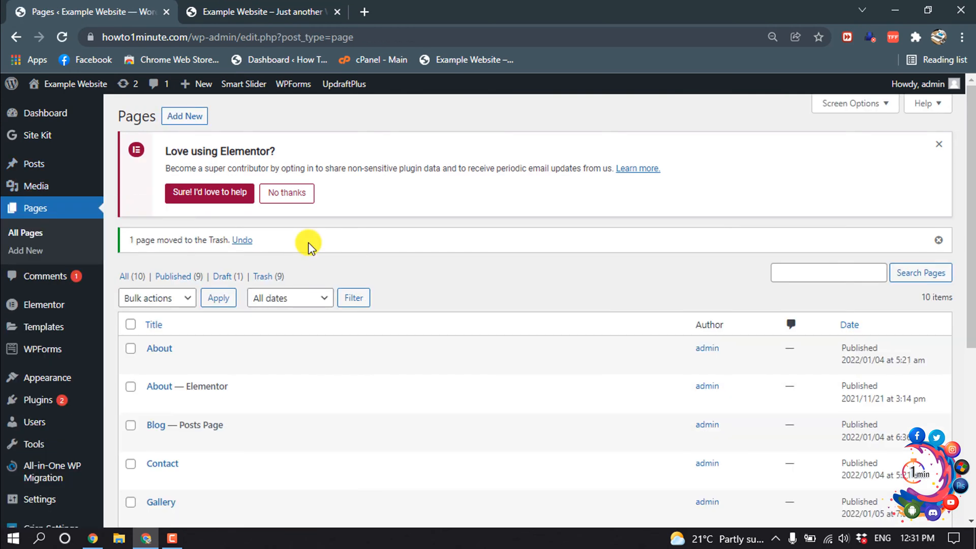
scroll(315, 252, "down", 3)
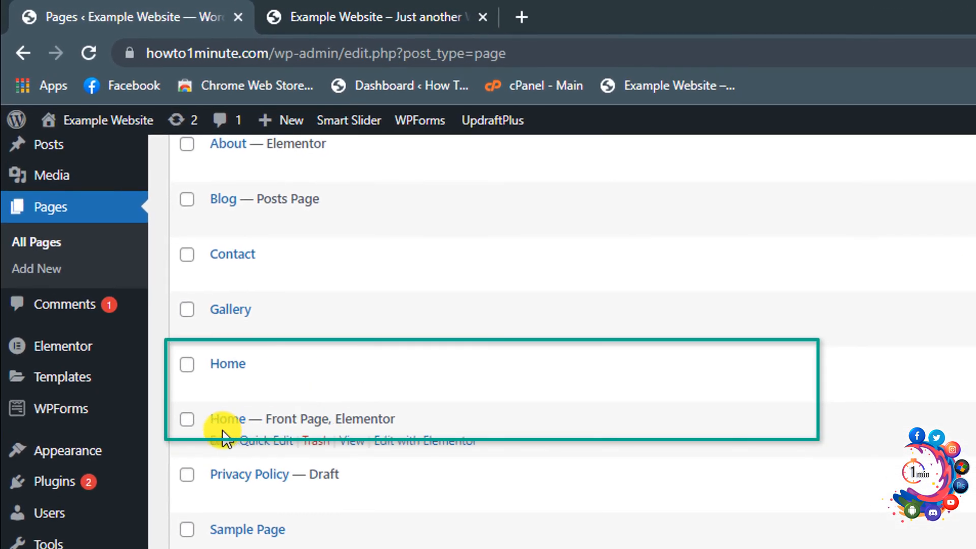
left_click(179, 355)
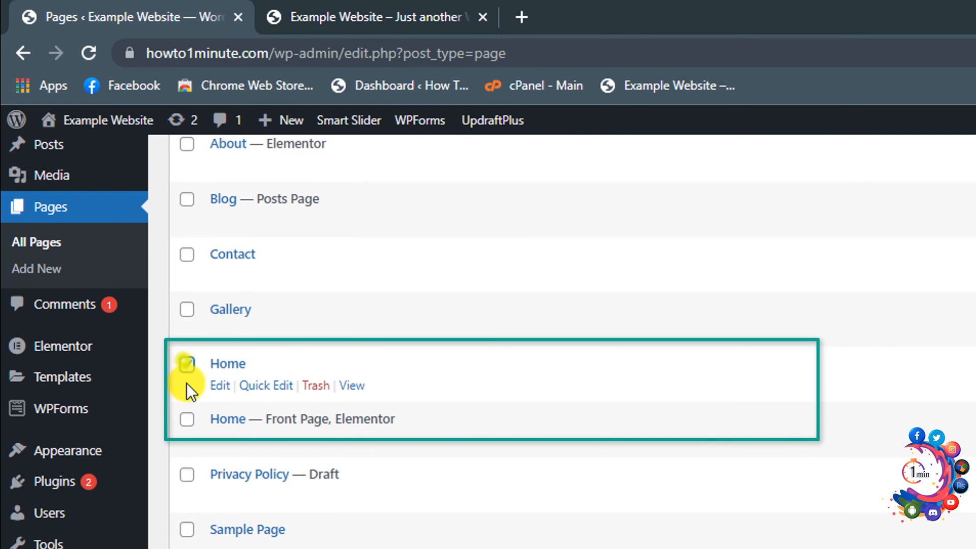
left_click(187, 420)
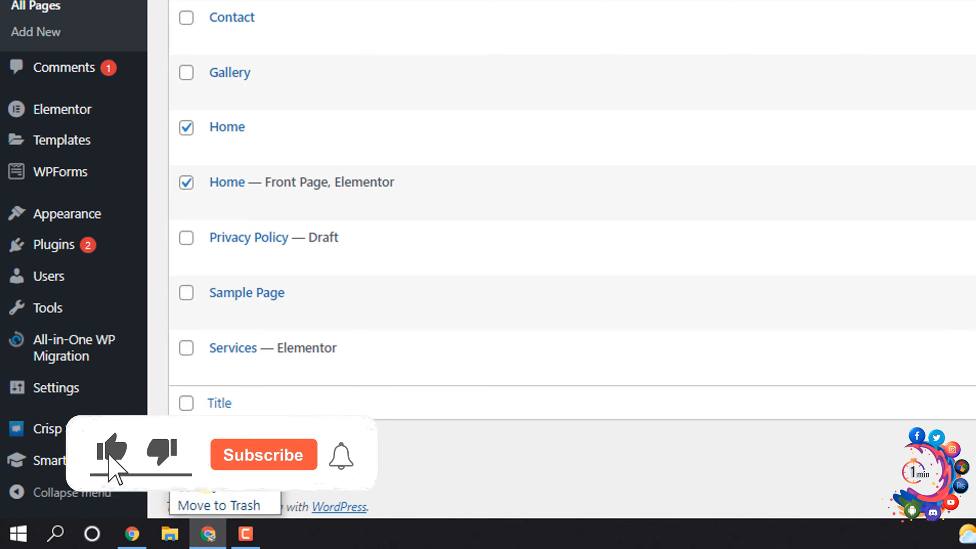
left_click(213, 504)
left_click(309, 447)
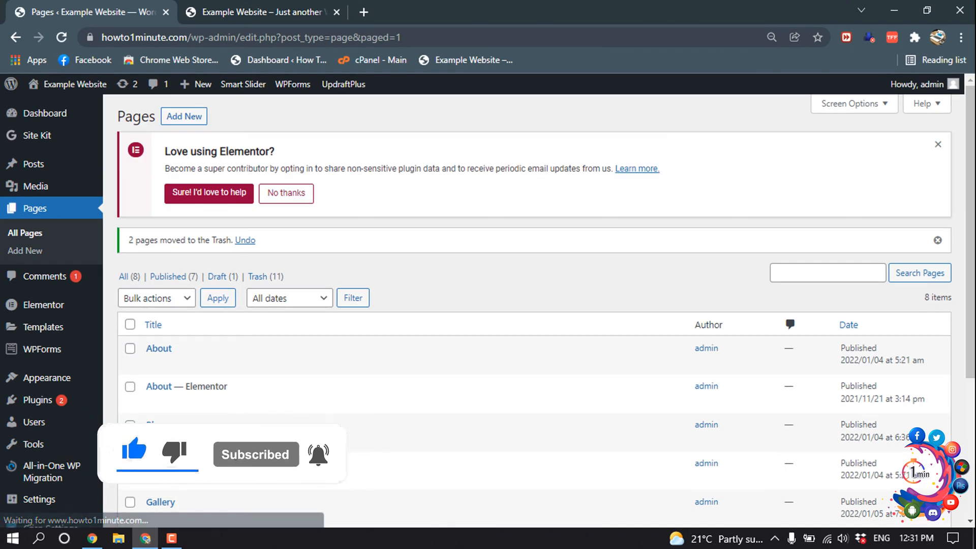
Check the remaining pages in the list and reload the live website to see the effect of the deletion
scroll(240, 360, "down", 4)
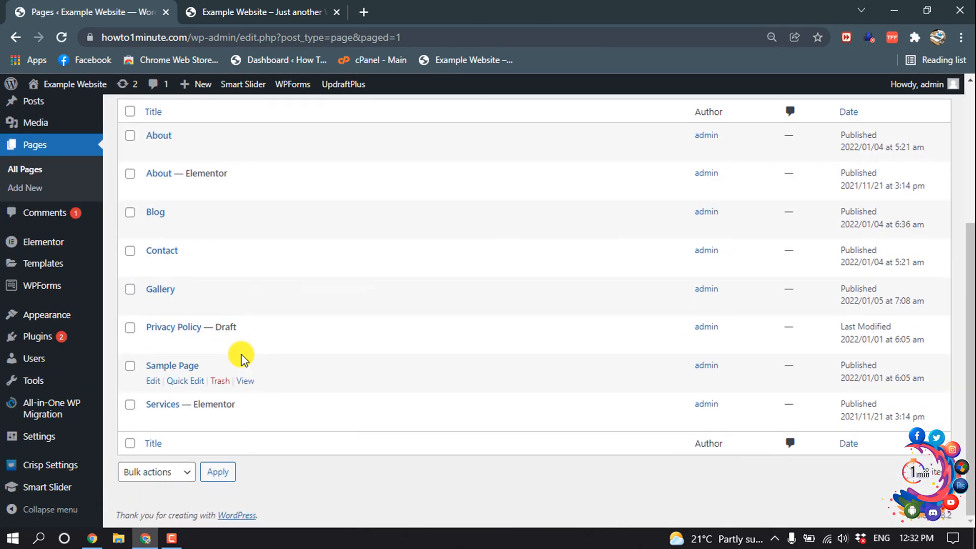
left_click(229, 12)
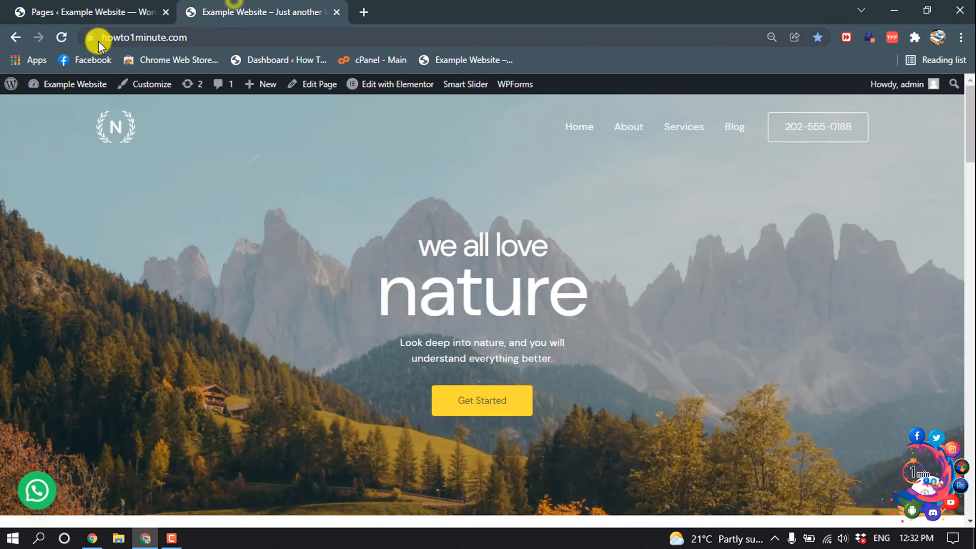
left_click(62, 37)
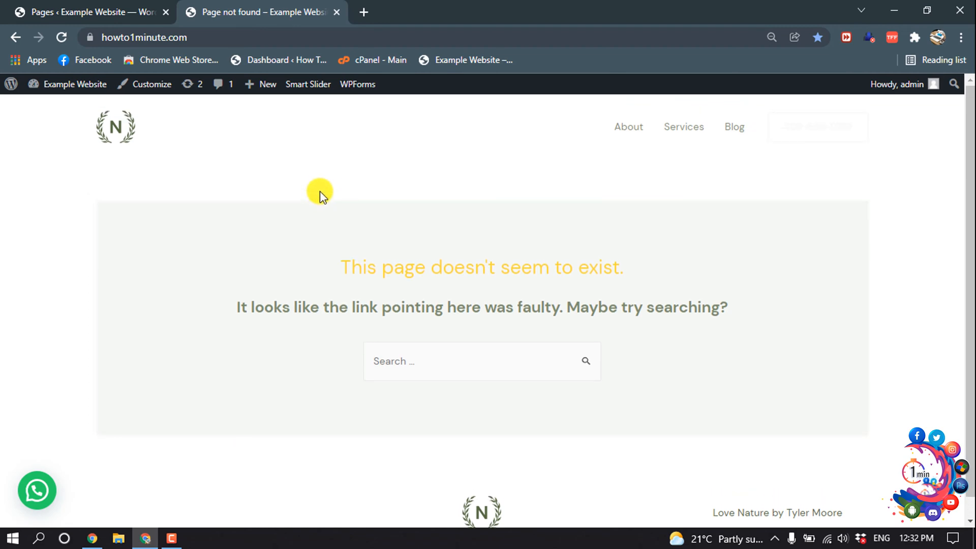
Start a restoration of the Jan 06, 2022 6:26 backup from the UpdraftPlus Backups page
left_click(98, 22)
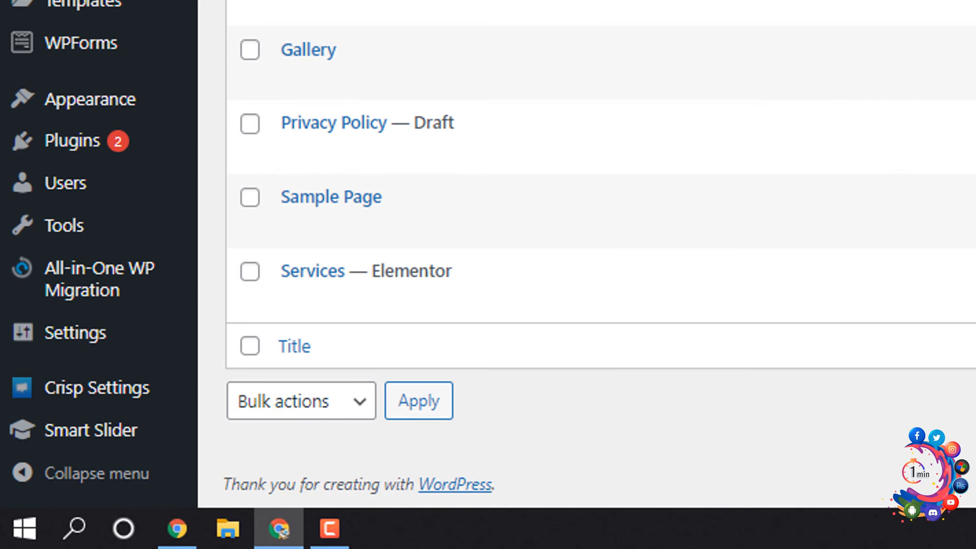
mouse_move(88, 337)
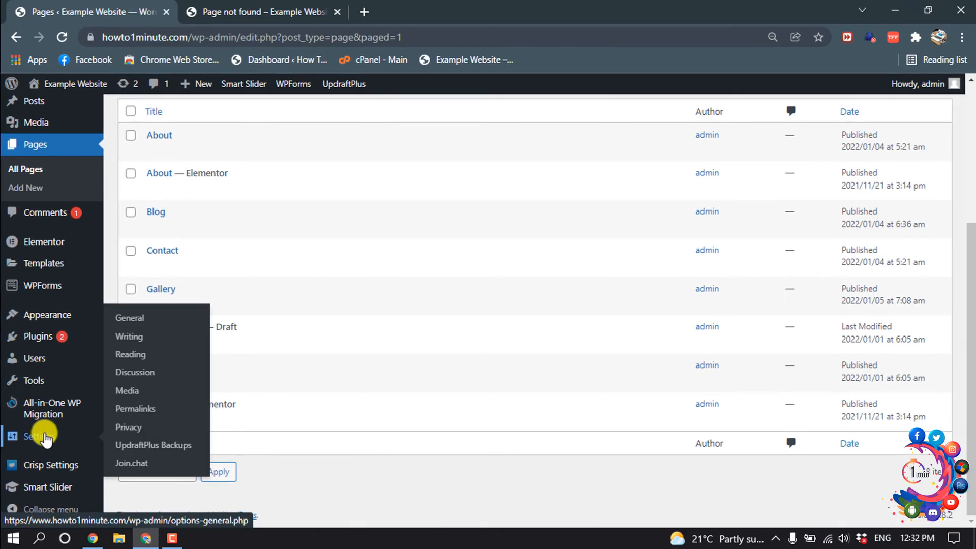
left_click(158, 445)
scroll(290, 373, "down", 5)
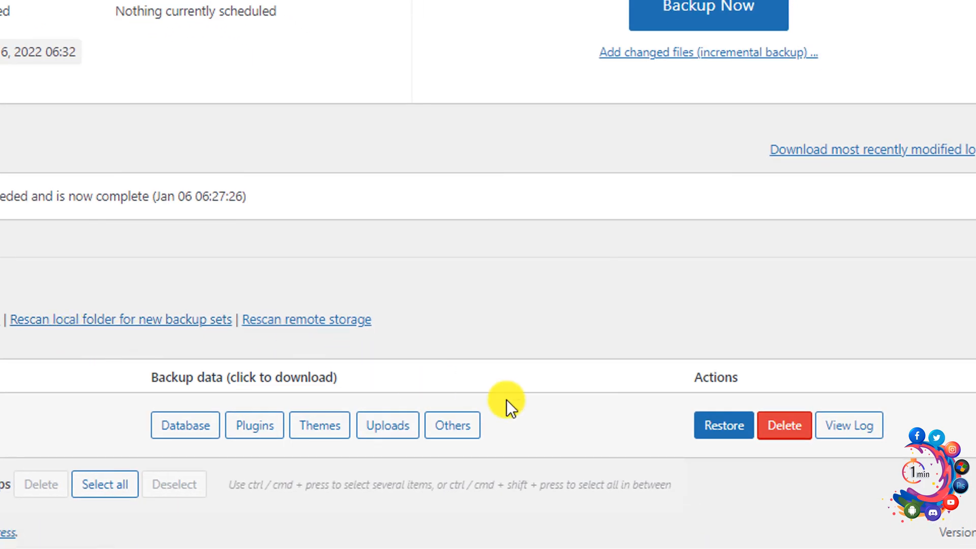
left_click(727, 431)
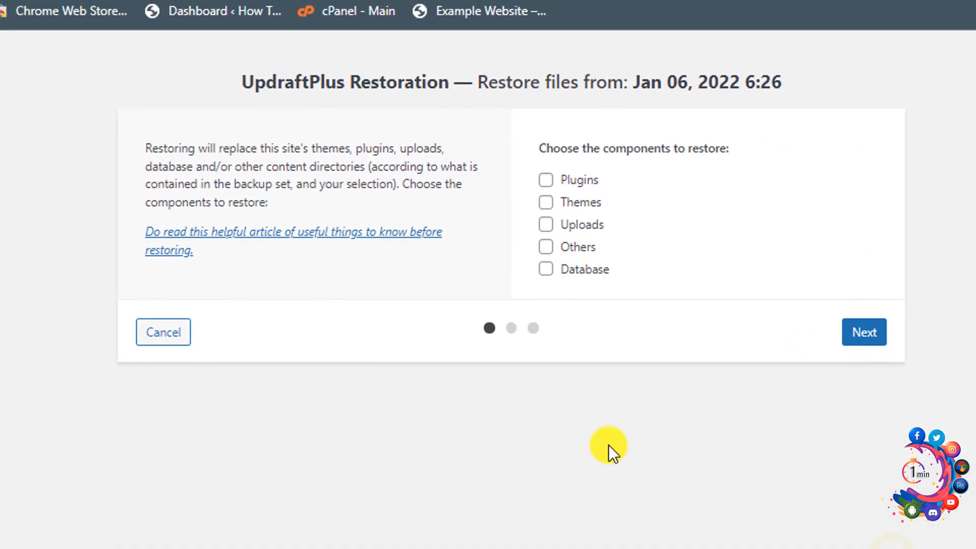
Restore the Plugins, Themes, Uploads, Others and Database components, and return to the UpdraftPlus configuration
left_click(548, 180)
left_click(545, 202)
left_click(545, 225)
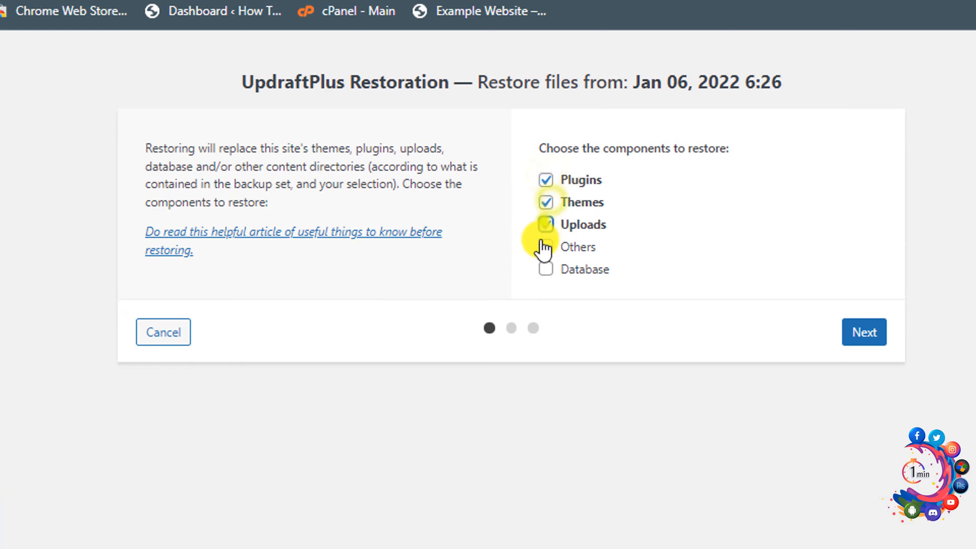
left_click(548, 247)
left_click(547, 270)
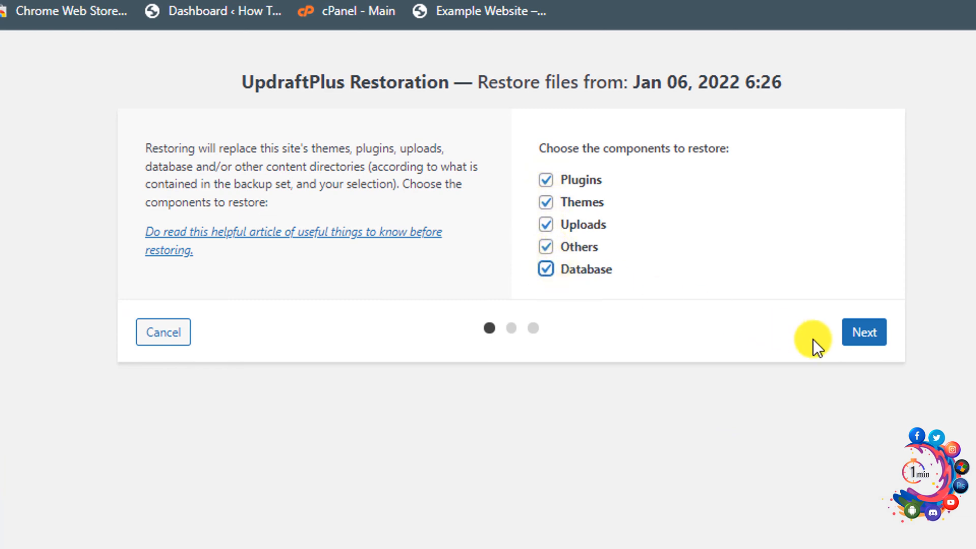
left_click(862, 335)
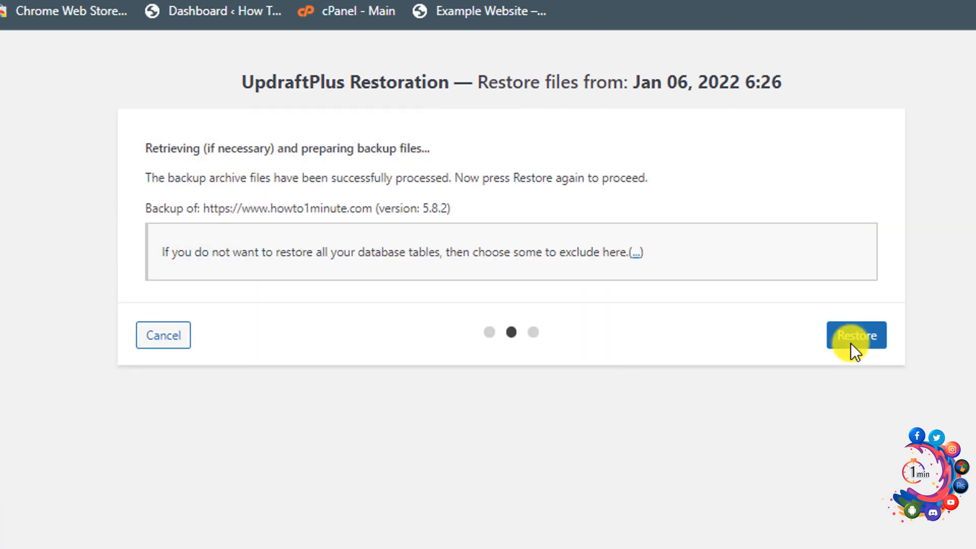
left_click(849, 337)
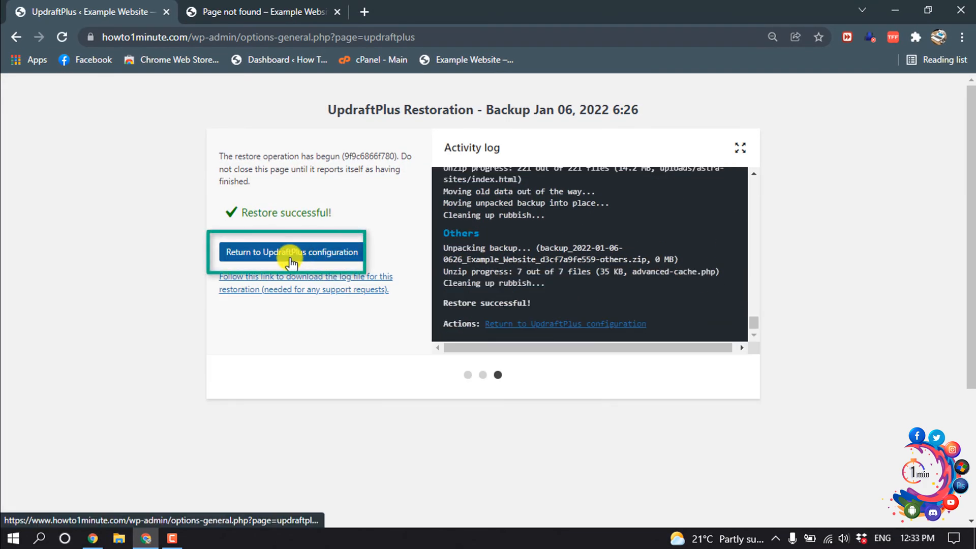
left_click(293, 254)
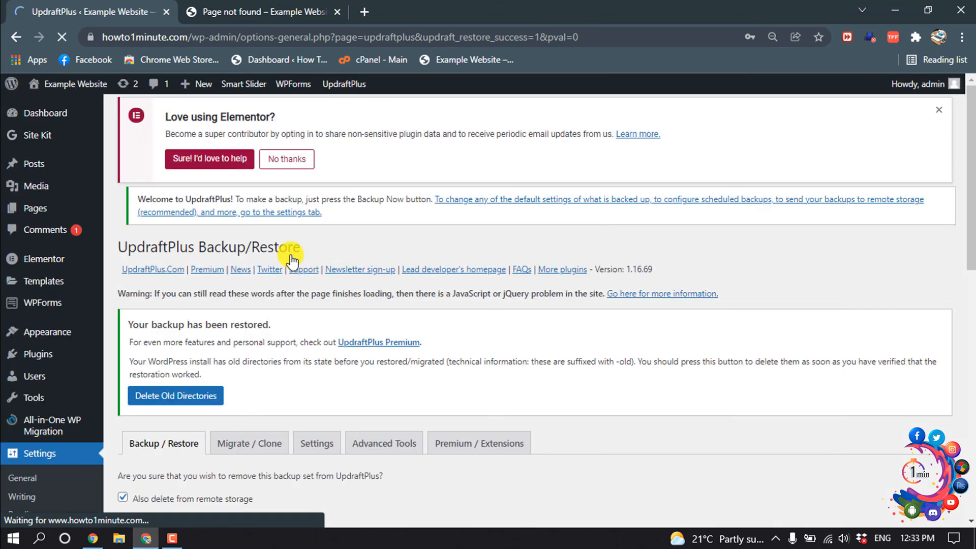
Reload the live website and look through the home page to verify the restoration
left_click(262, 12)
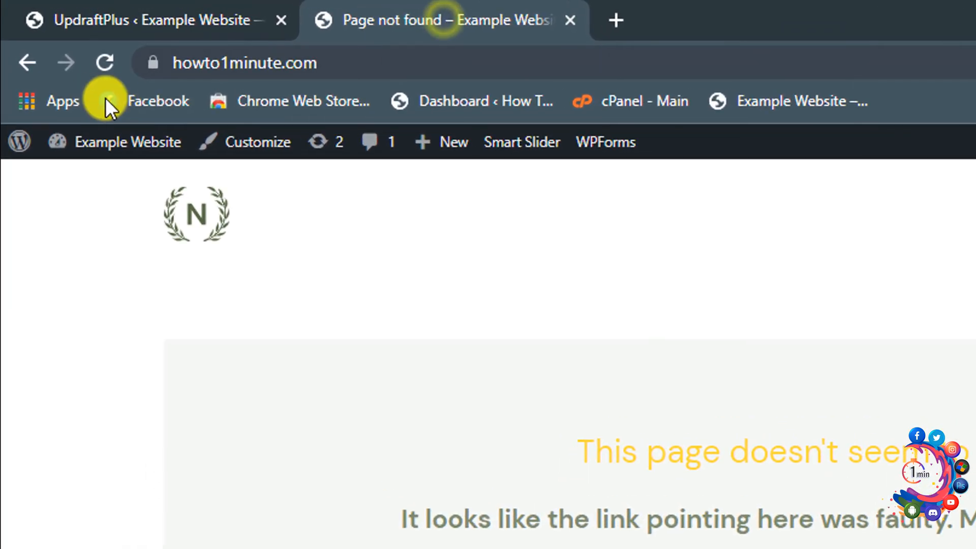
left_click(104, 63)
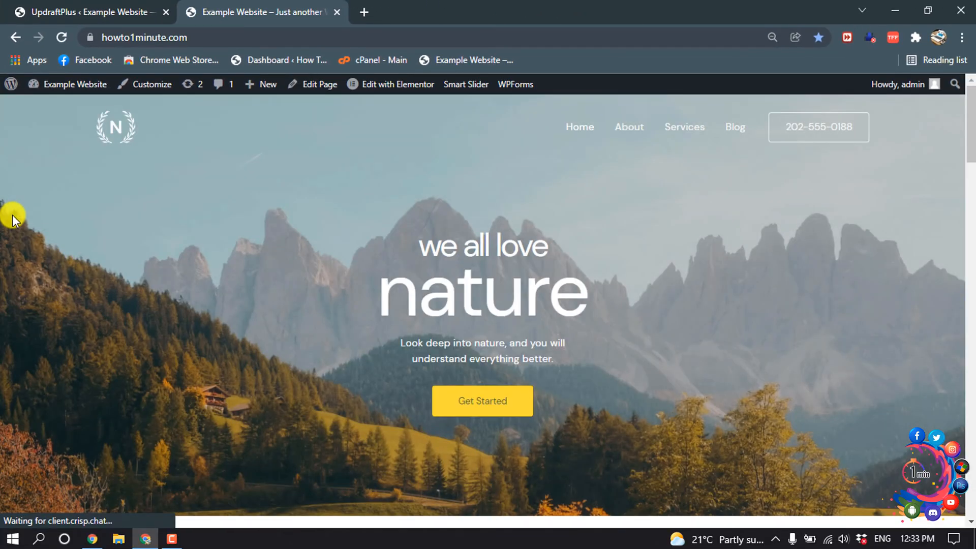
scroll(226, 276, "down", 10)
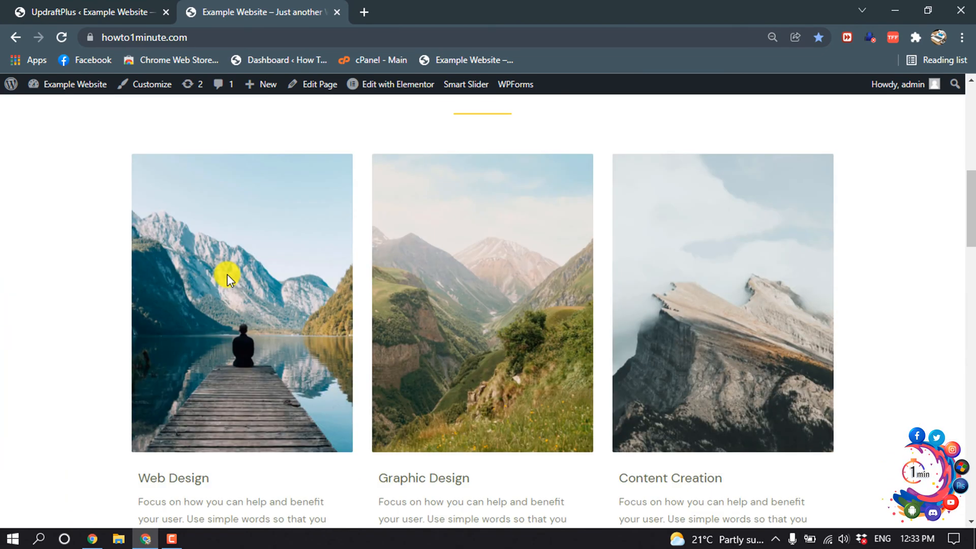
scroll(227, 274, "up", 10)
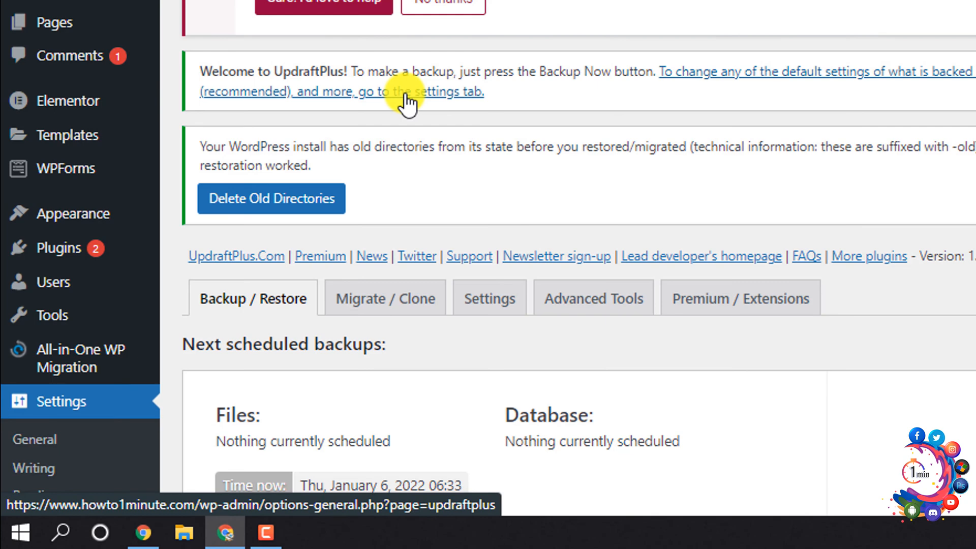
Set both the files backup schedule and the database backup schedule to Weekly in the UpdraftPlus settings
left_click(508, 312)
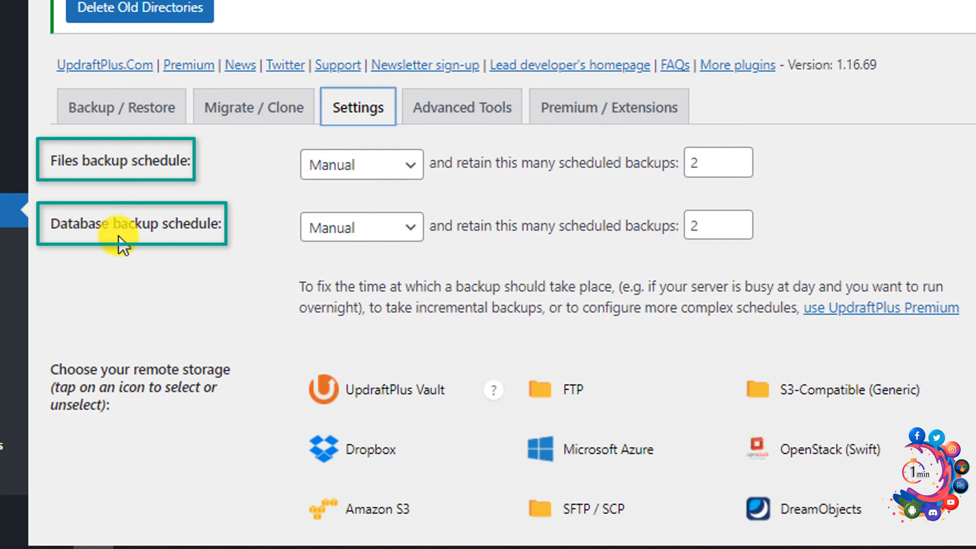
left_click(334, 165)
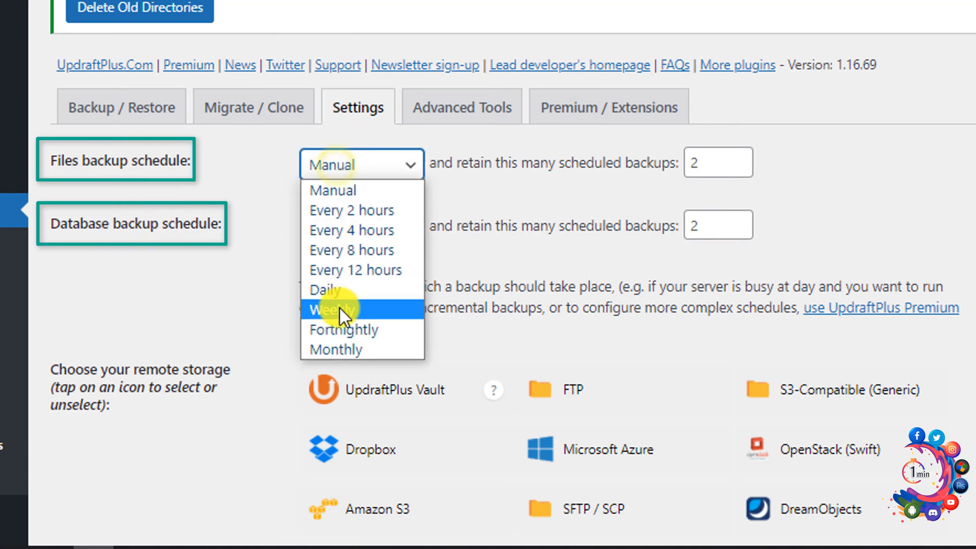
left_click(340, 309)
left_click(342, 227)
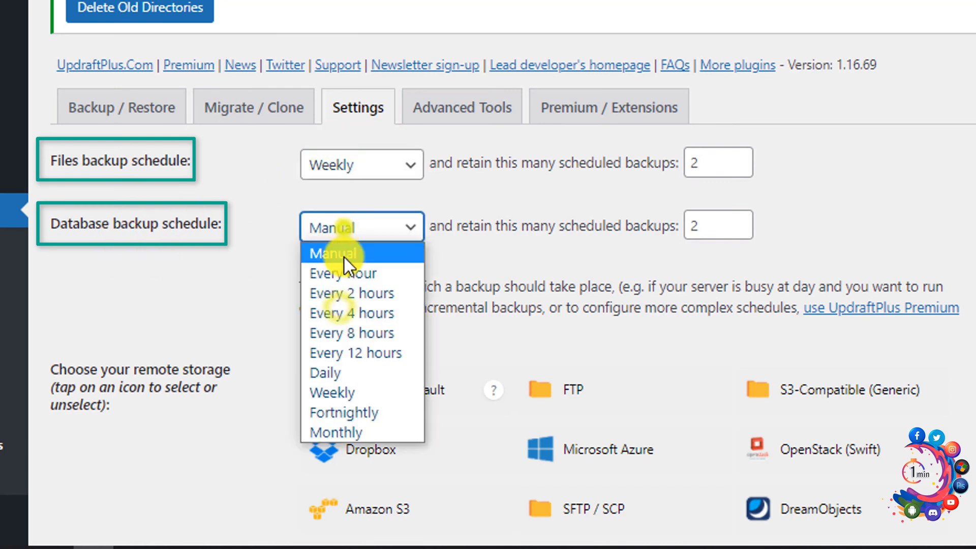
left_click(331, 393)
Set the number of retained scheduled backups to 4 for both files and database
double_click(738, 158)
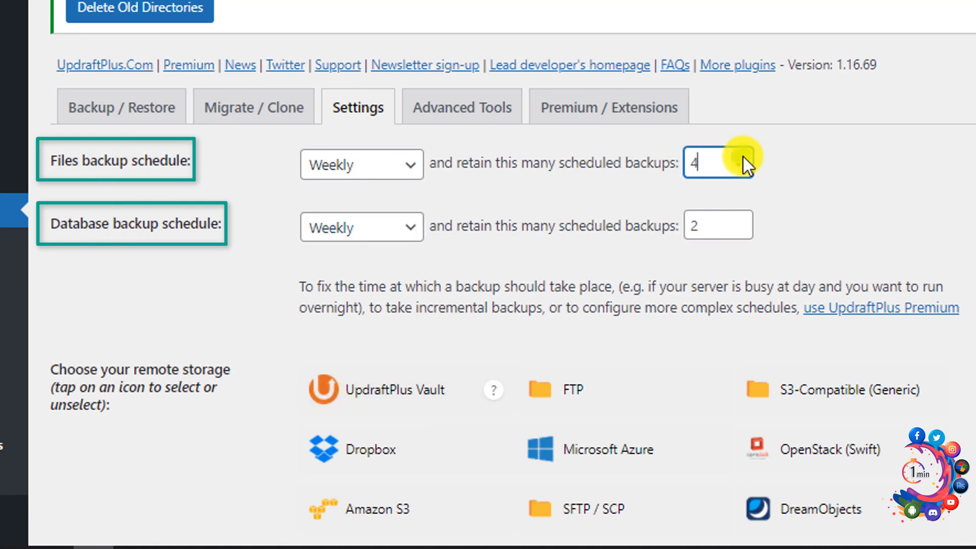
left_click(738, 218)
left_click(738, 219)
Choose Google Drive as the remote storage and save the UpdraftPlus settings
scroll(844, 209, "down", 2)
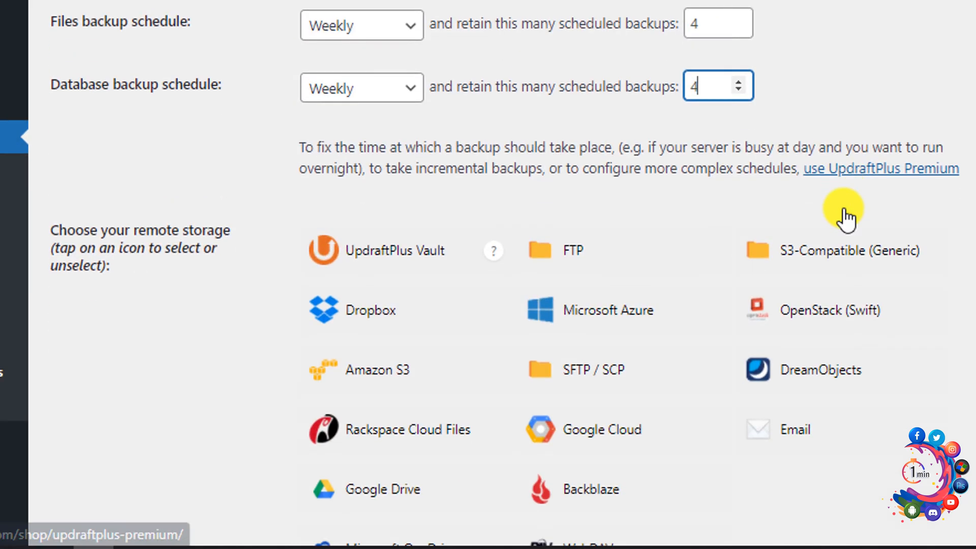
scroll(844, 209, "down", 1)
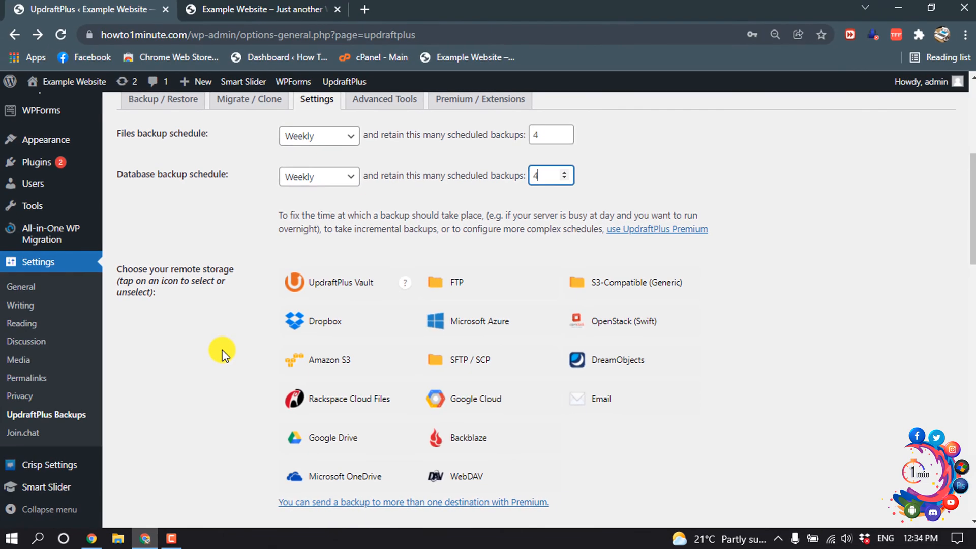
left_click(330, 447)
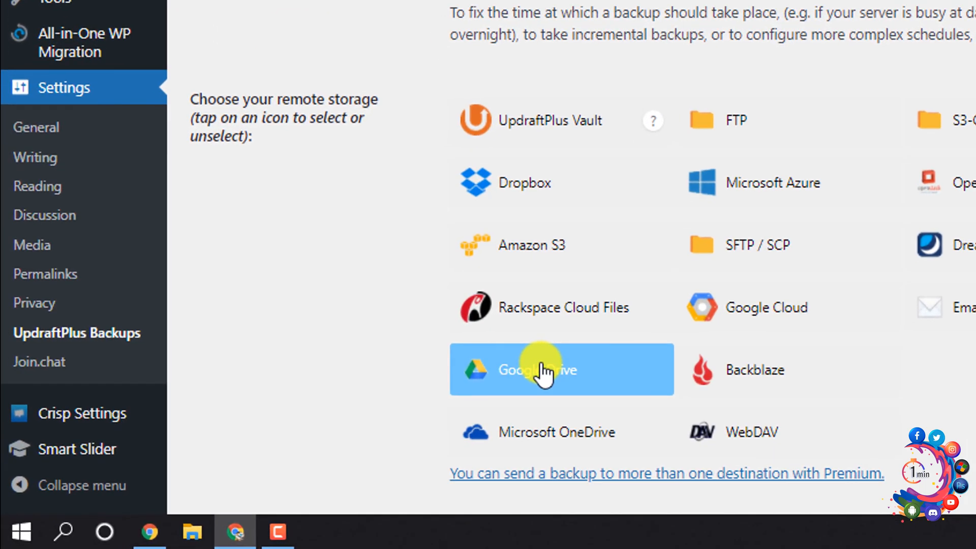
scroll(366, 510, "down", 1)
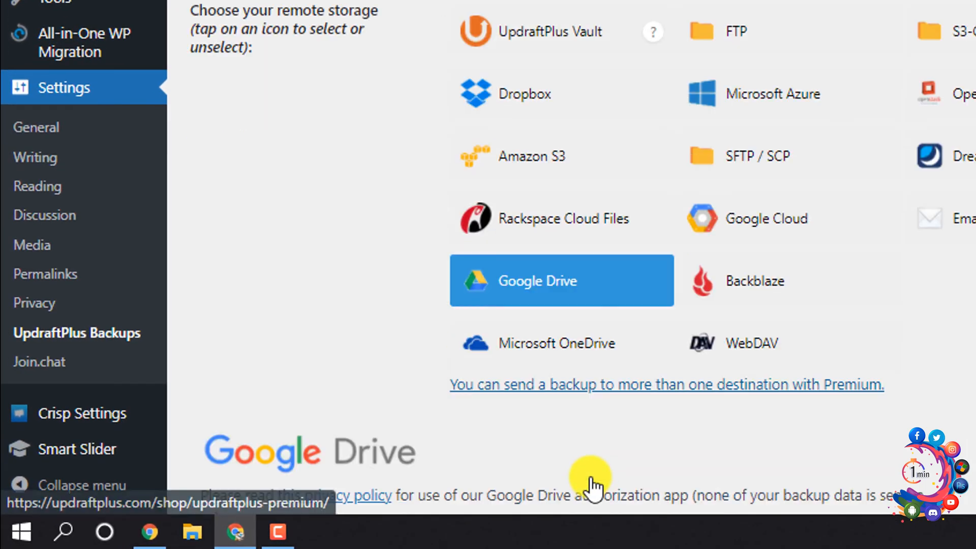
scroll(592, 485, "down", 10)
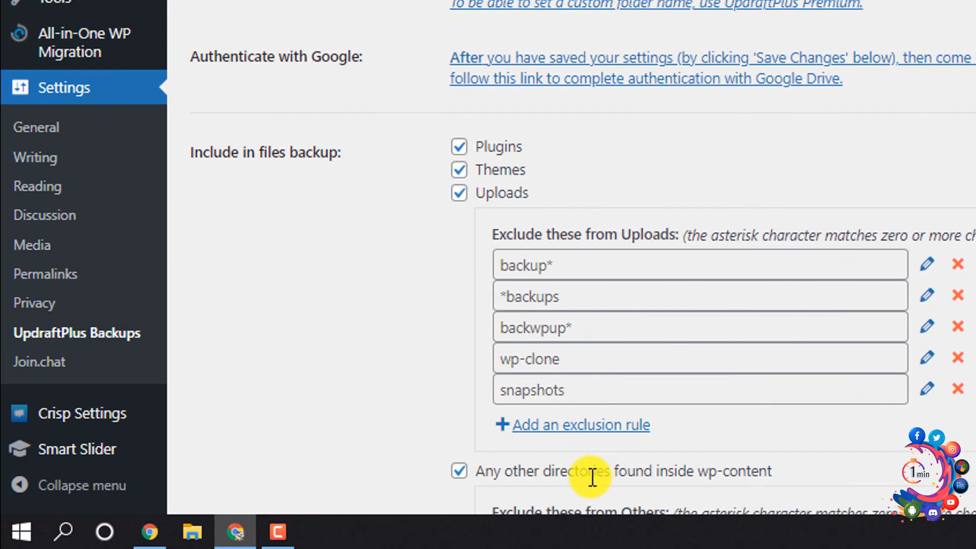
scroll(592, 477, "down", 15)
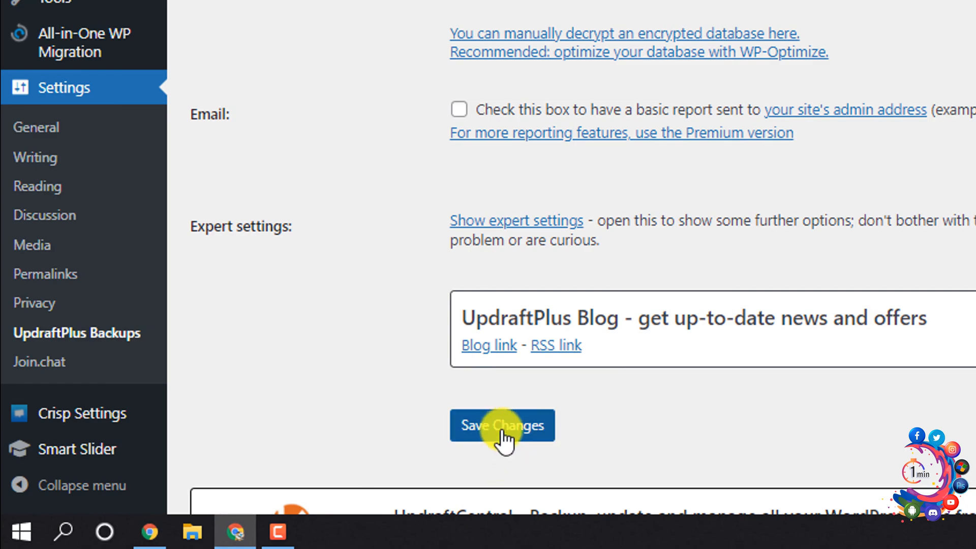
left_click(503, 432)
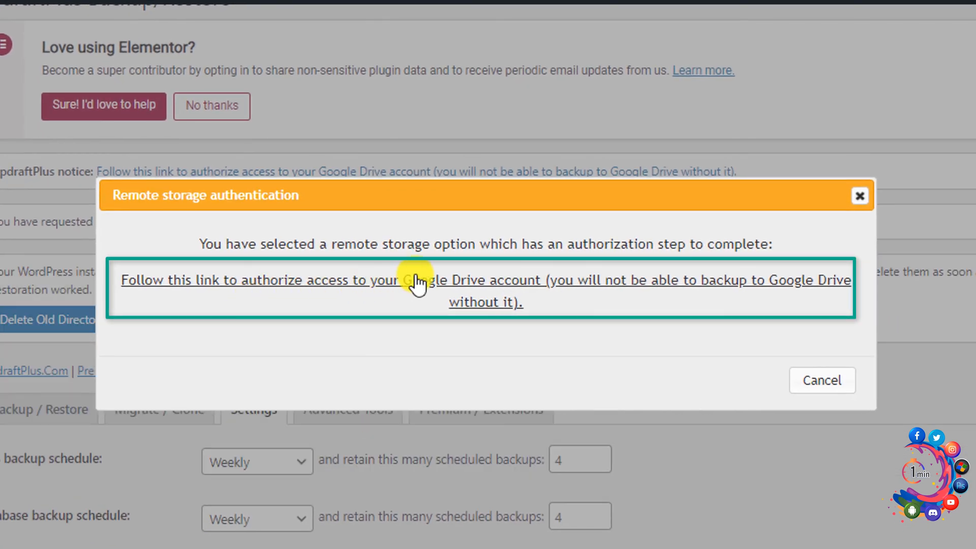
Authorize UpdraftPlus to access the Google Drive account and complete the remote storage setup
left_click(417, 282)
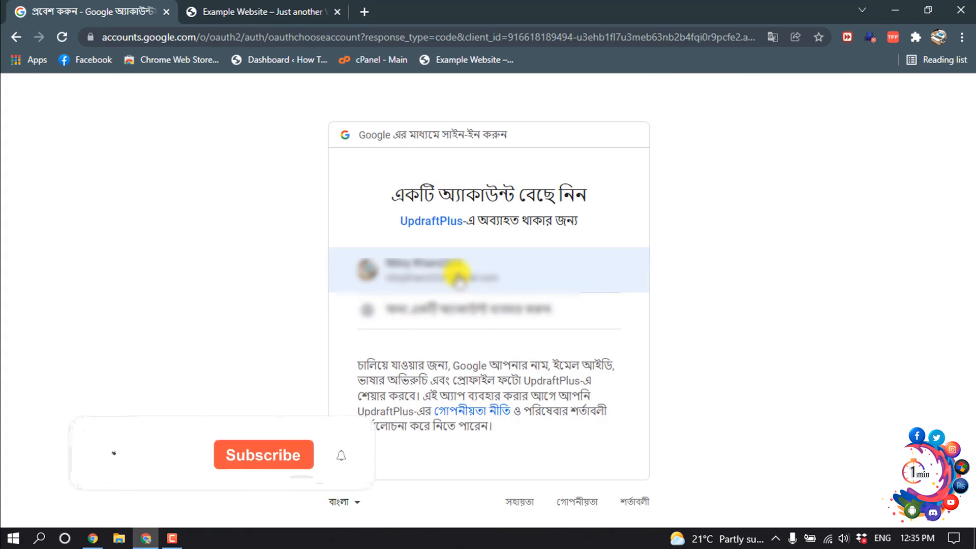
left_click(457, 277)
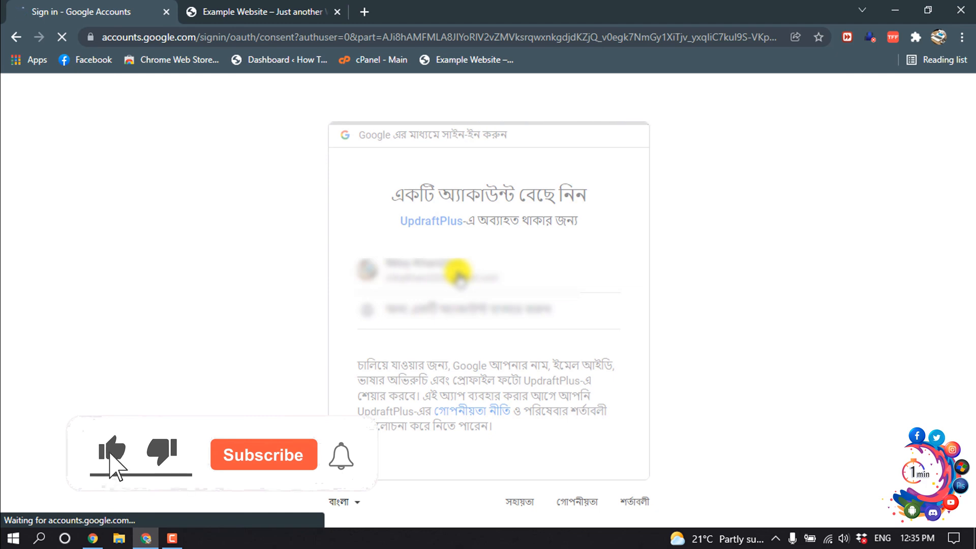
scroll(437, 272, "down", 2)
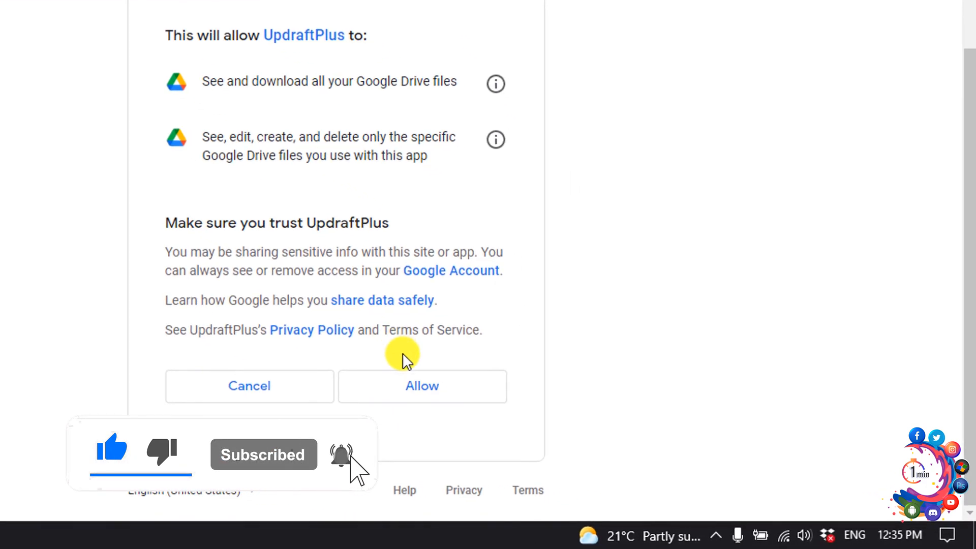
left_click(401, 385)
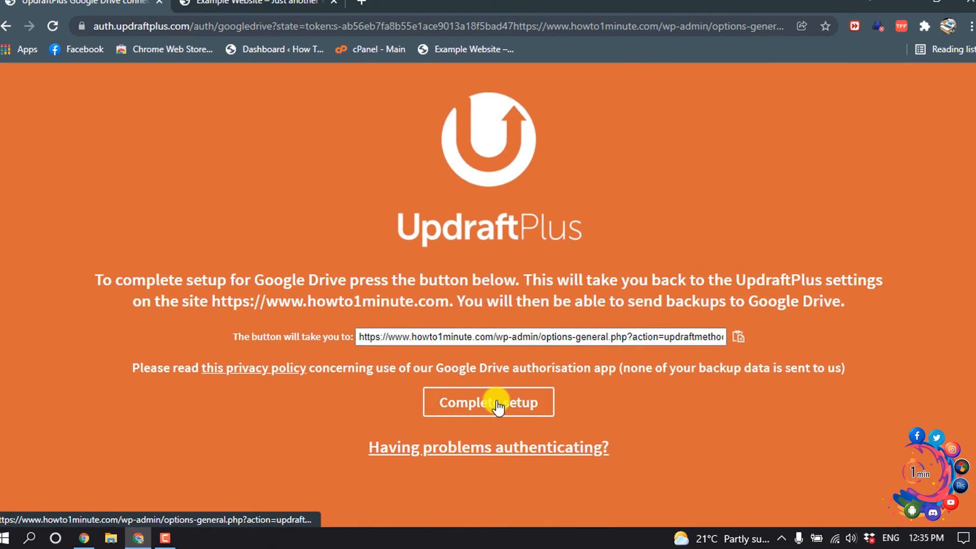
left_click(497, 405)
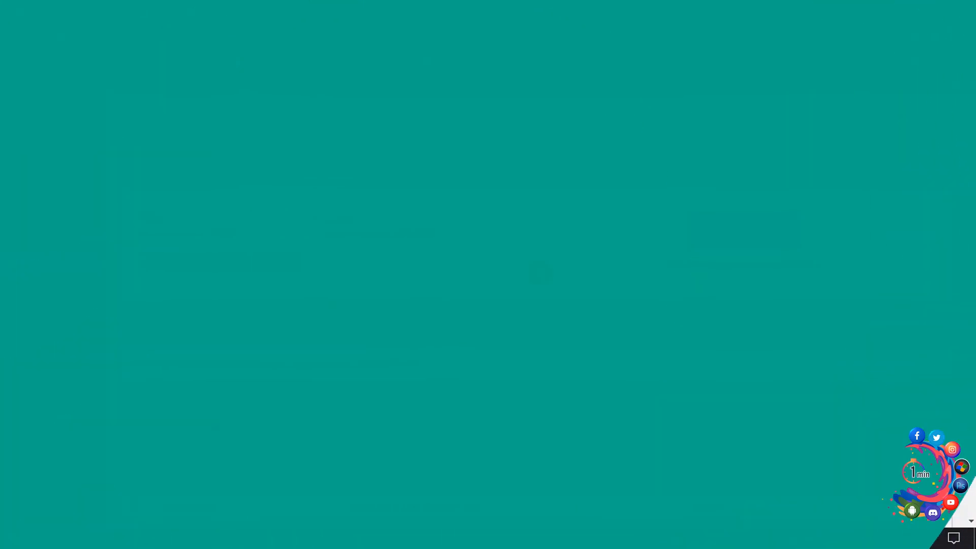